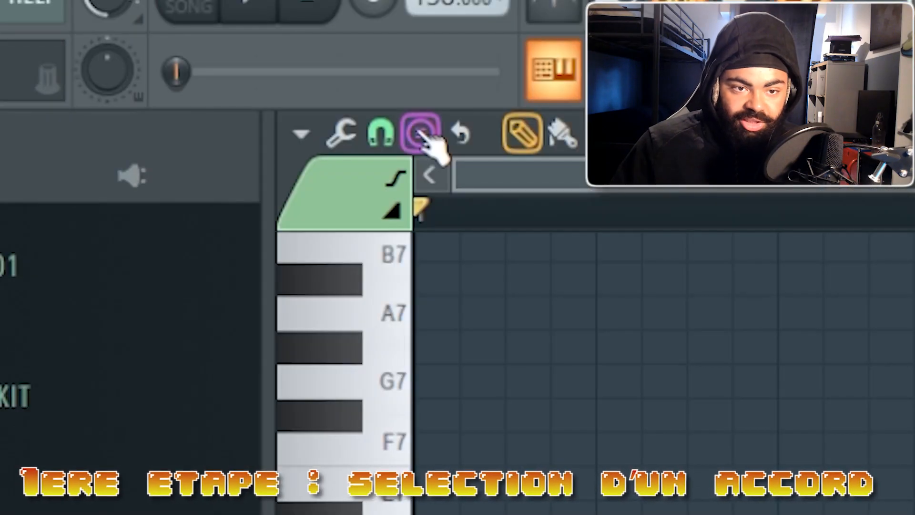
Choose a Minor 7th chord stamp and place it as C#6, E6, G#6 and B6 at the start of bar 1.
left_click(429, 136)
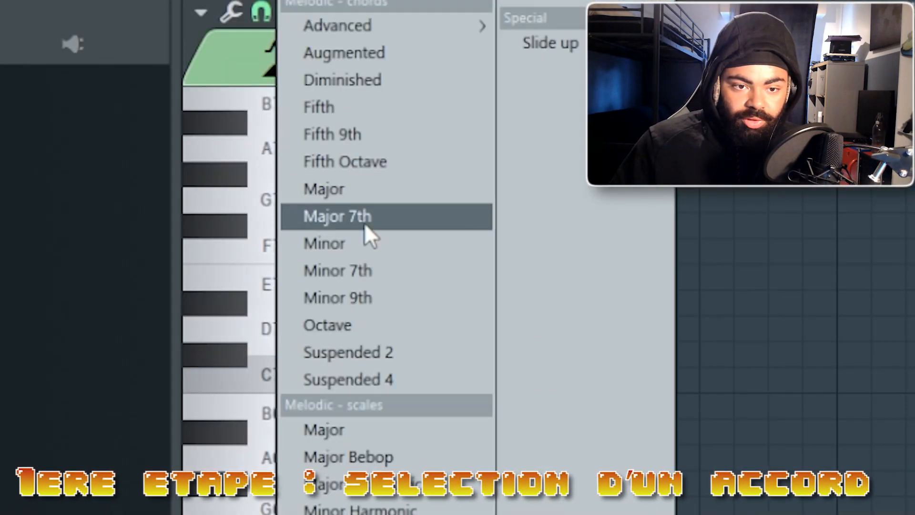
left_click(367, 191)
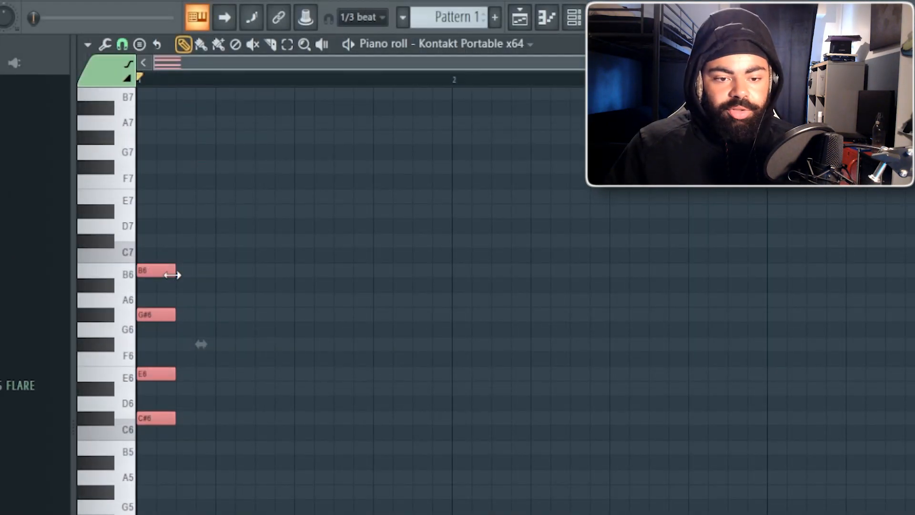
key("space")
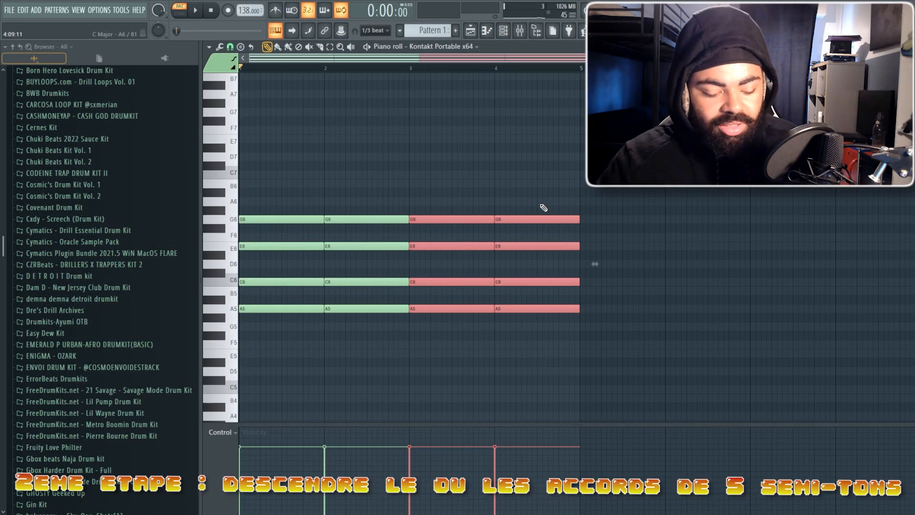
Lower the selected chords in bars 3 and 4 by five semitones, play them, and open the Strum tool.
key("Down")
key("Down")
key("Down")
key("Down")
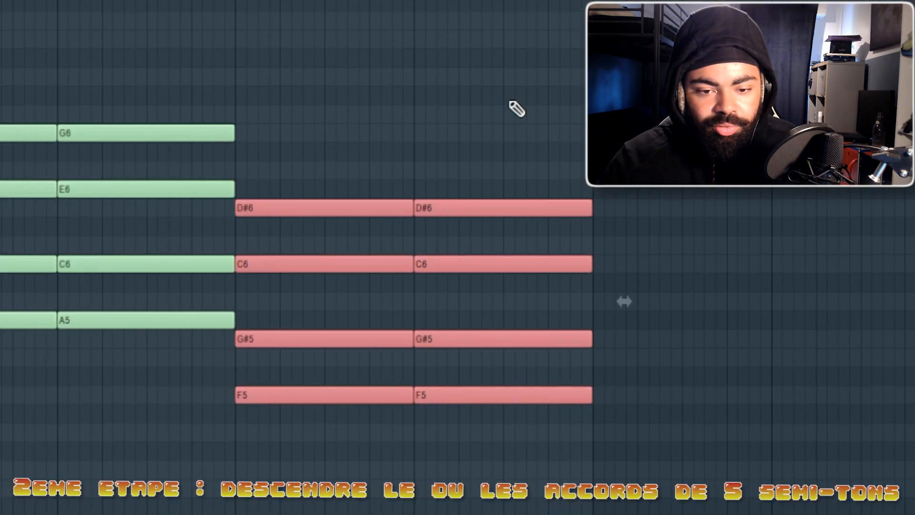
key("Down")
key("space")
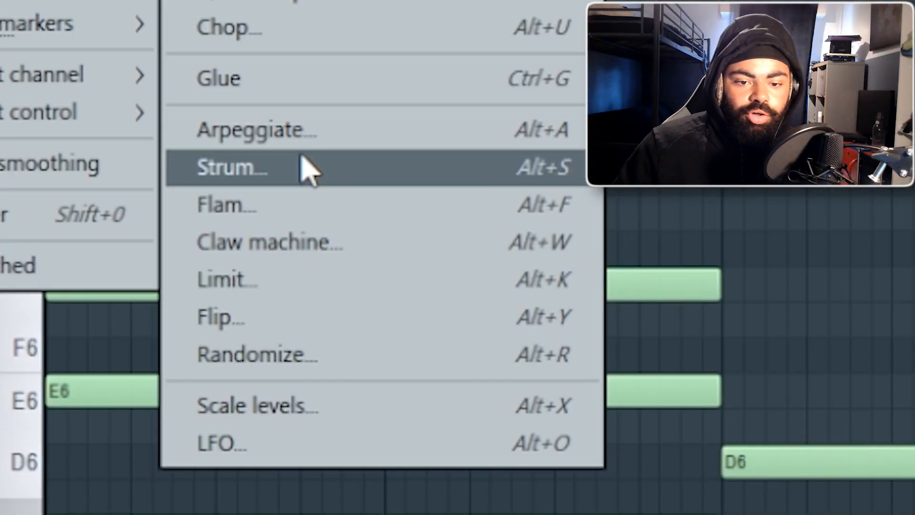
left_click(305, 170)
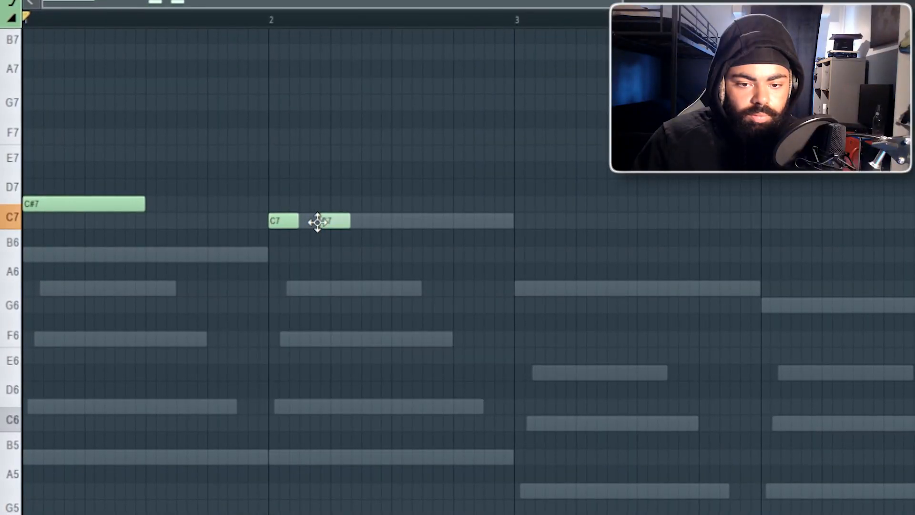
Add a third short C7 melody note in bar 2, shift the last G#6 note slightly earlier, and play the melody.
key("space")
left_click(355, 217)
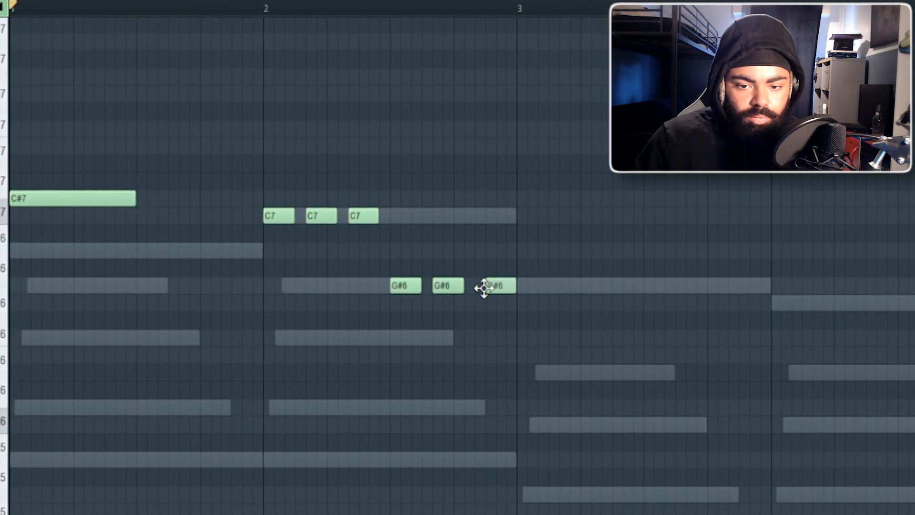
left_click_drag(495, 291, 490, 291)
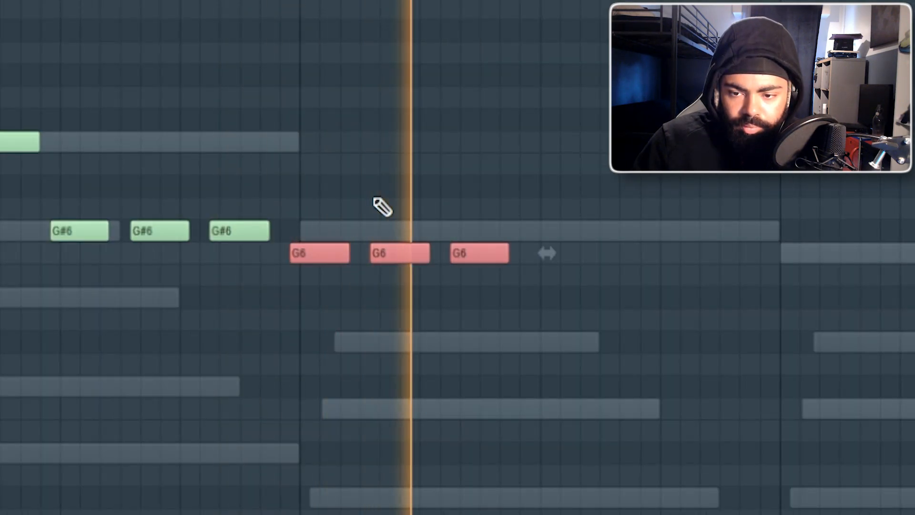
left_click(386, 206)
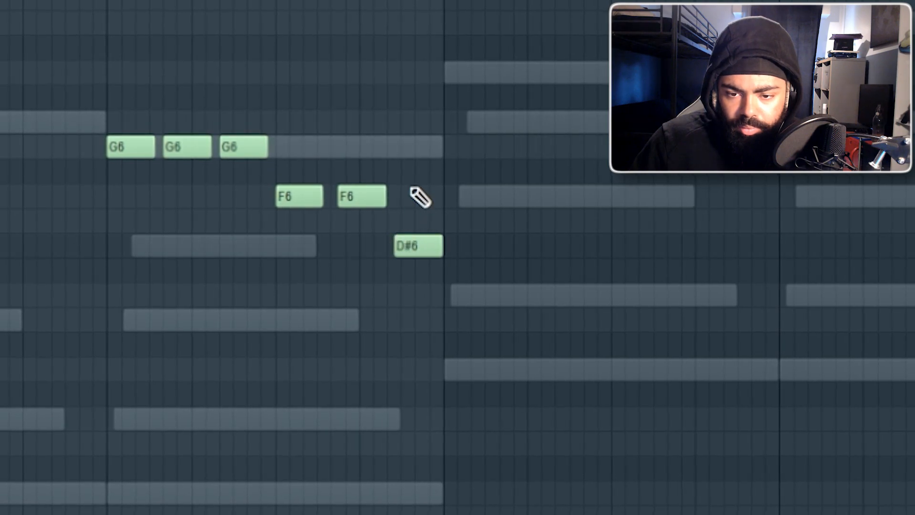
key("space")
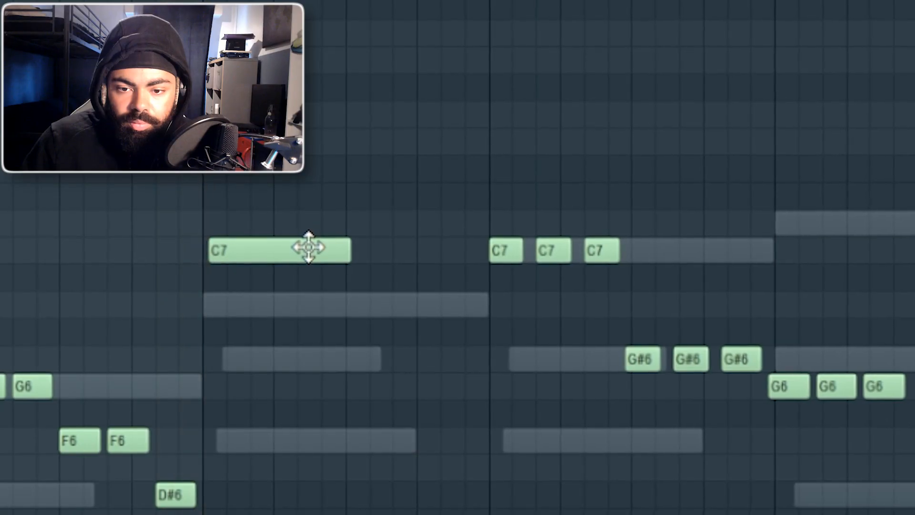
Align the long C7 note with the start of bar 5, follow it with a C#7 of equal length, and play.
left_click_drag(307, 247, 303, 248)
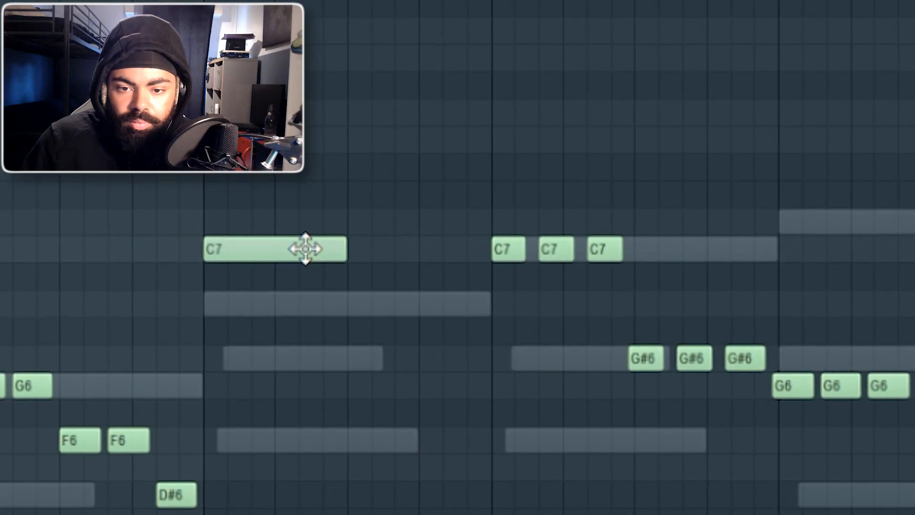
left_click(353, 212)
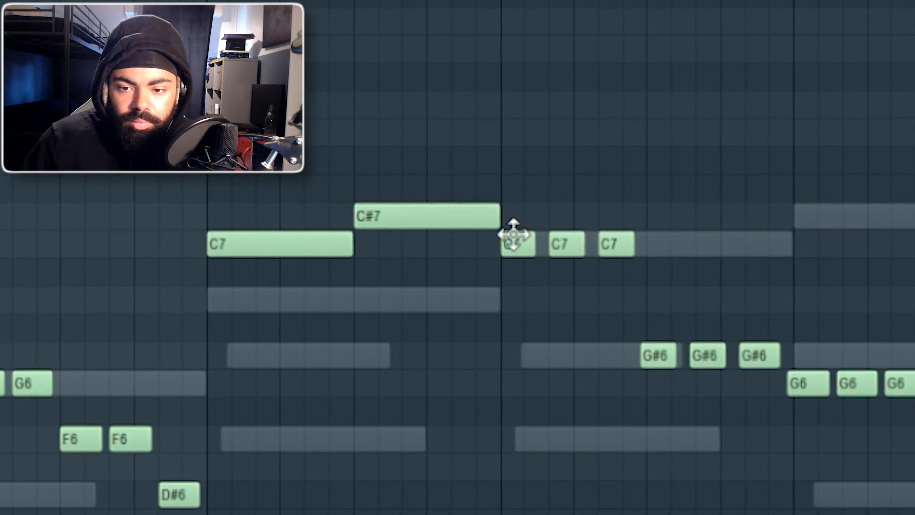
key("space")
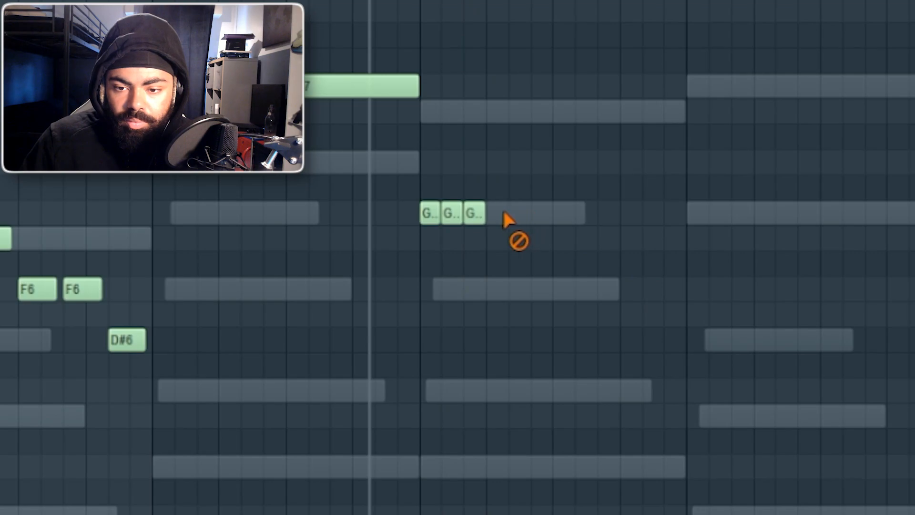
Copy the run of three short G#6 notes down to F6 in bar 6 and align the copied runs with bar 8.
left_click_drag(511, 221, 452, 287)
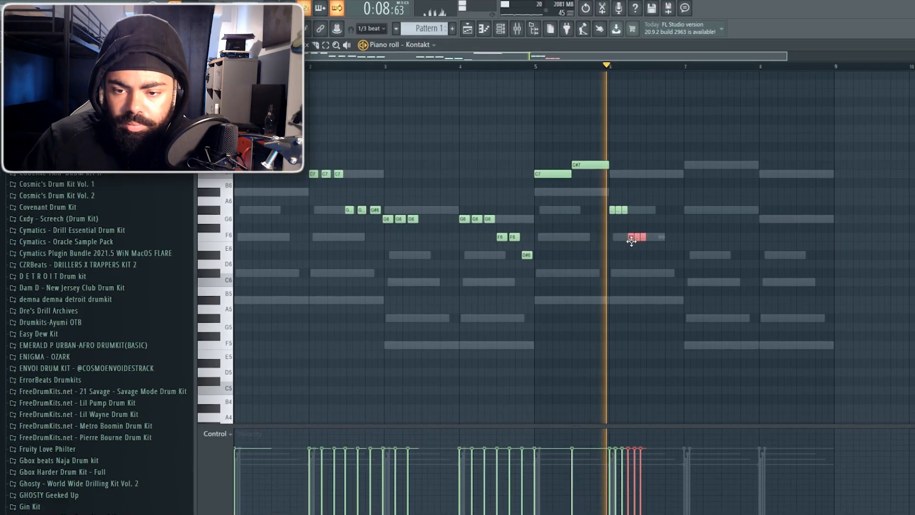
left_click_drag(632, 241, 654, 285)
key("space")
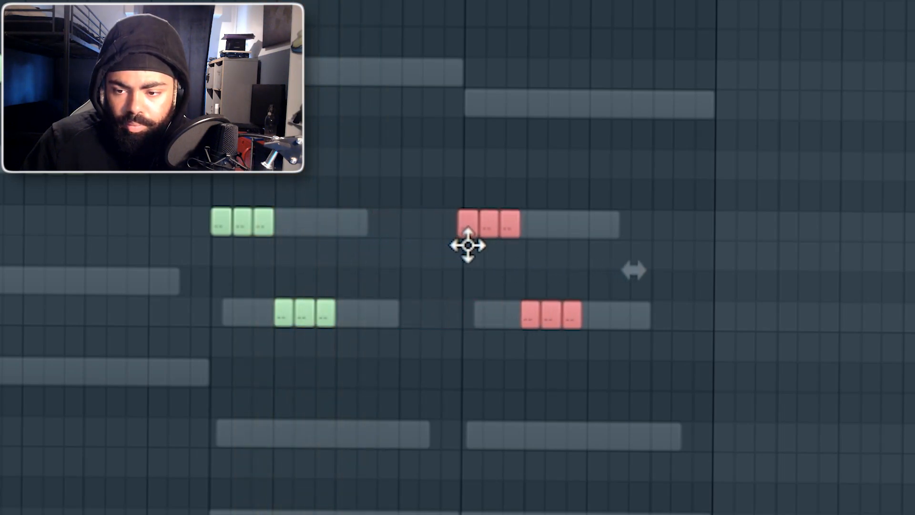
left_click_drag(471, 245, 476, 245)
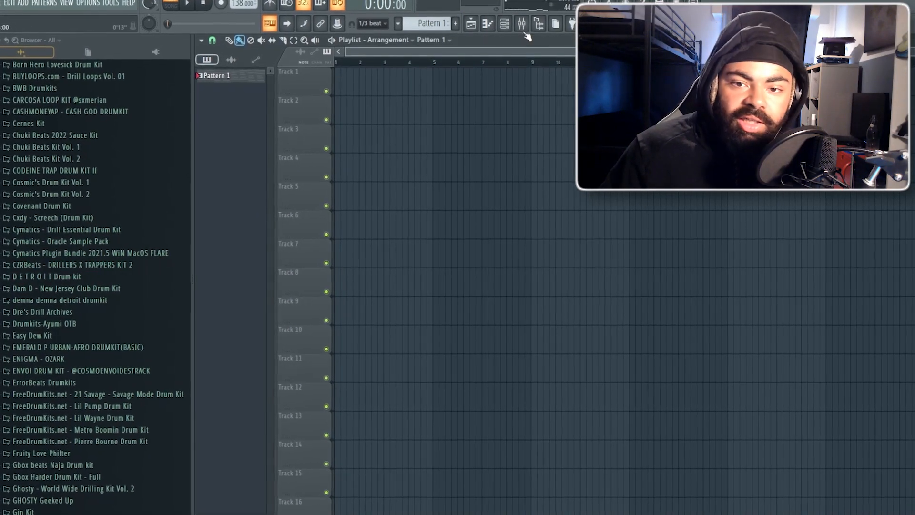
Route the selected channel to mixer track Insert 1.
left_click(524, 15)
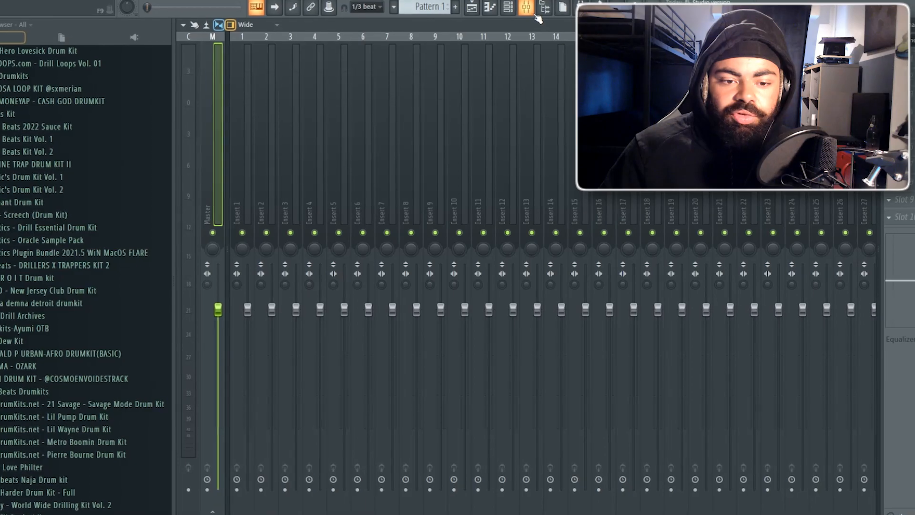
left_click(527, 18)
left_click(507, 16)
key("F6")
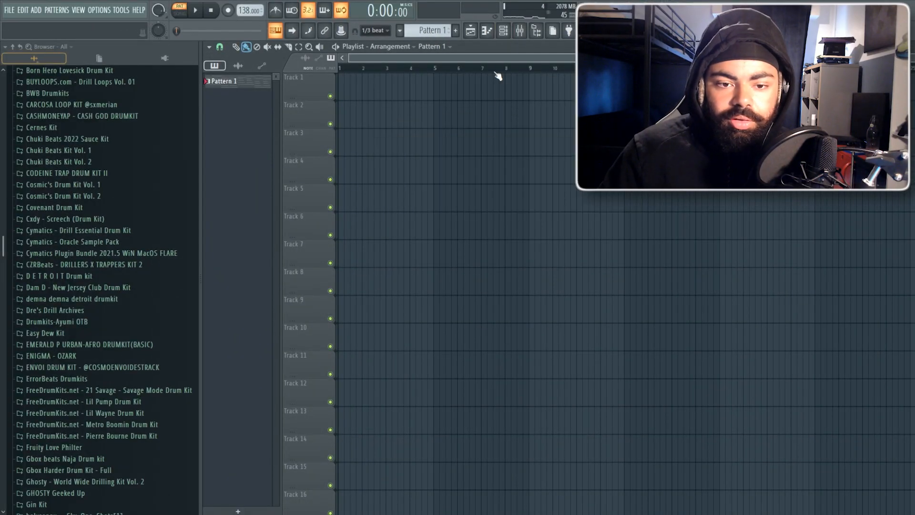
key("F9")
right_click(270, 158)
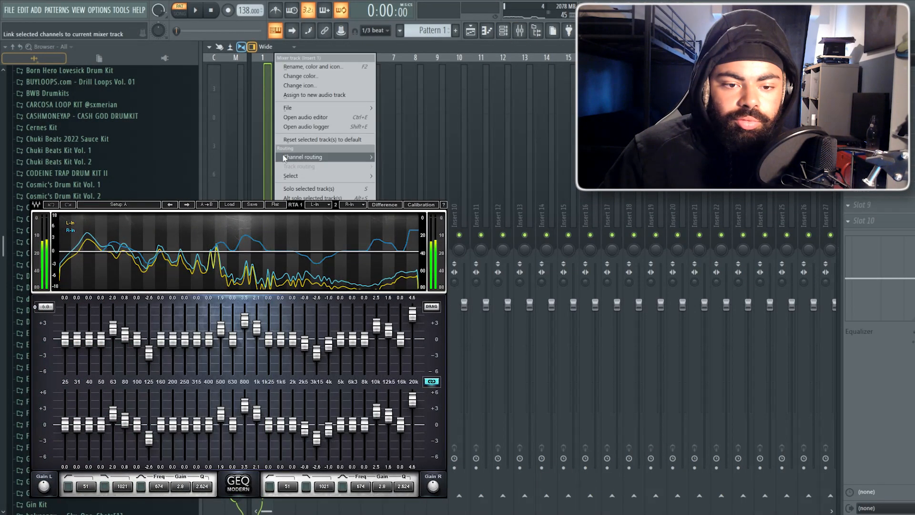
mouse_move(279, 156)
left_click(402, 164)
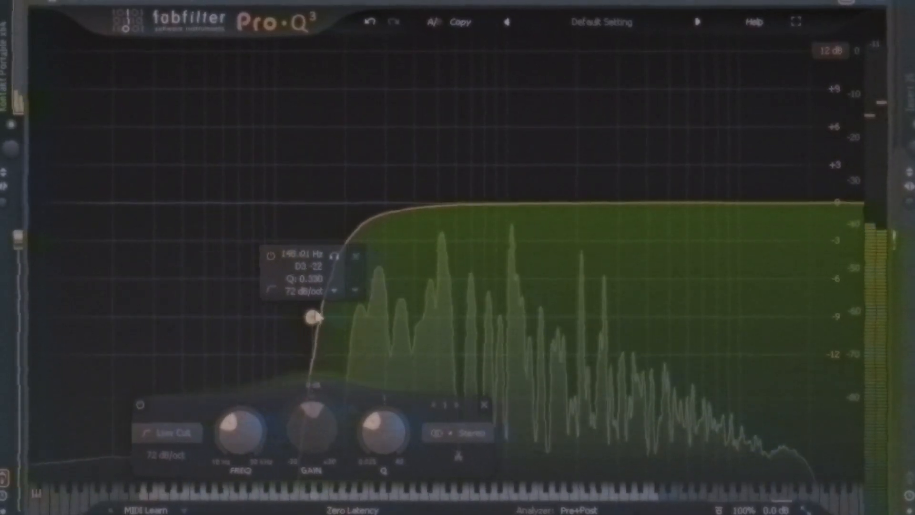
Raise the low-cut frequency in Pro-Q 3 and adjust the mix and decay of ValhallaVintageVerb.
left_click_drag(446, 349, 460, 347)
left_click_drag(337, 317, 366, 312)
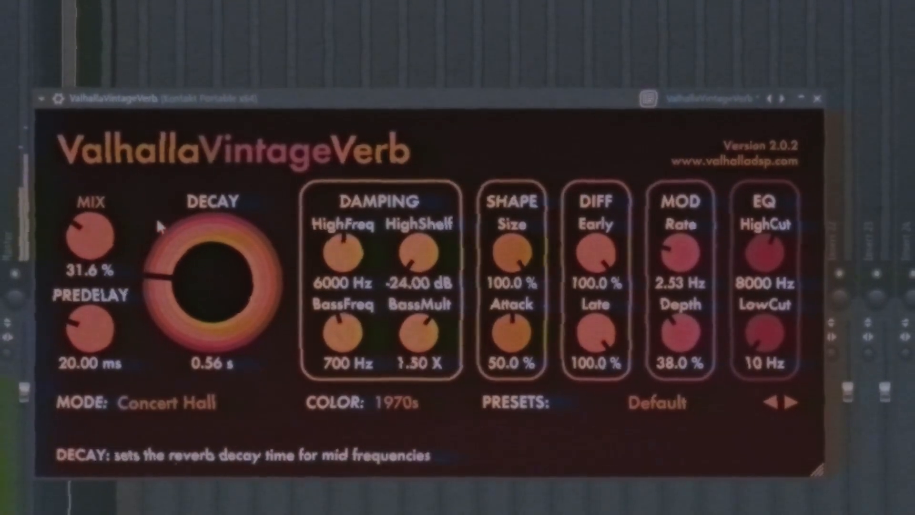
left_click_drag(159, 228, 98, 229)
left_click_drag(211, 262, 211, 271)
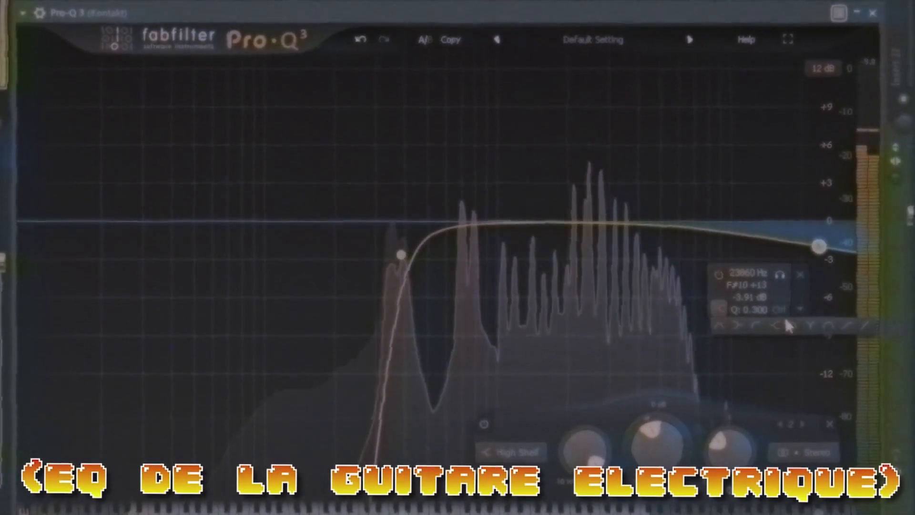
Change the high band of the electric guitar's Pro-Q 3 to High Cut and lower its cutoff frequency.
left_click(787, 318)
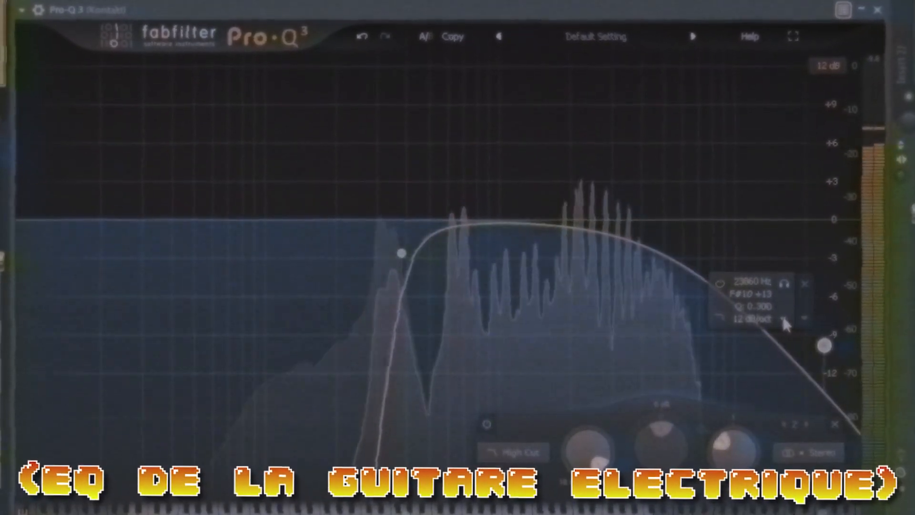
left_click_drag(829, 344, 709, 304)
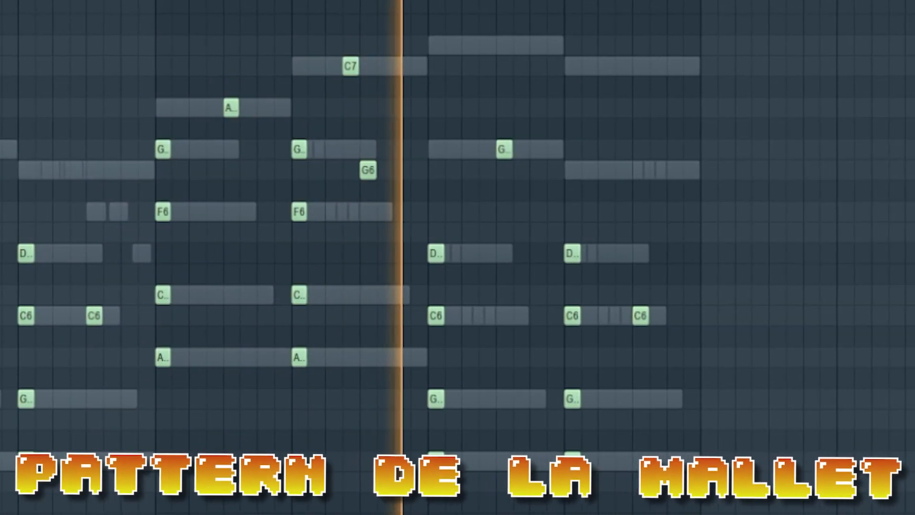
Add two short F5 notes in bar 2, repeating the rhythm of the pair in bar 1.
right_click(244, 68)
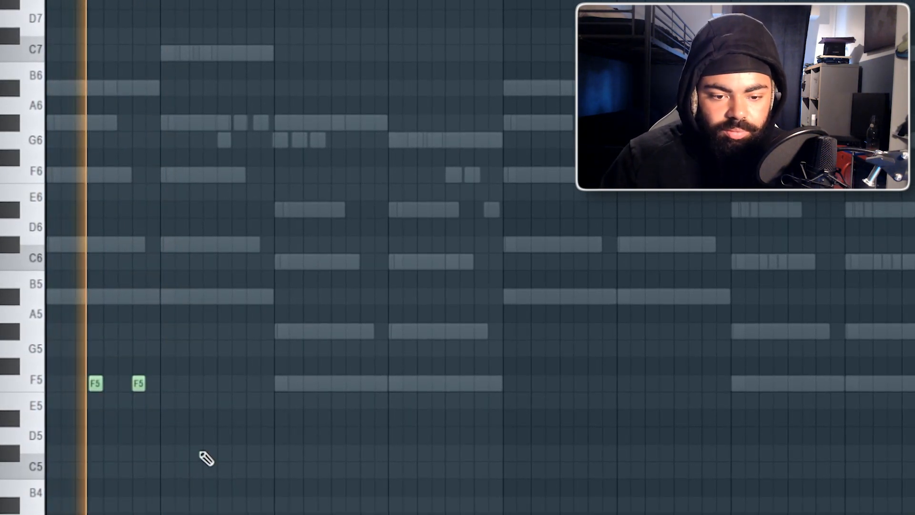
left_click(210, 383)
left_click(245, 384)
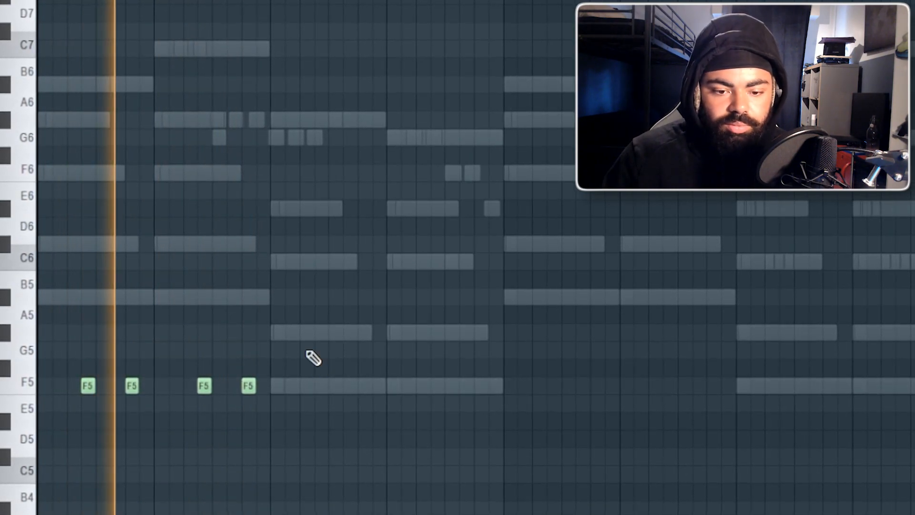
Add a pair of short G#5 notes in each of bars 3 and 4 and raise the first of each pair to A#5.
left_click(319, 334)
left_click(362, 334)
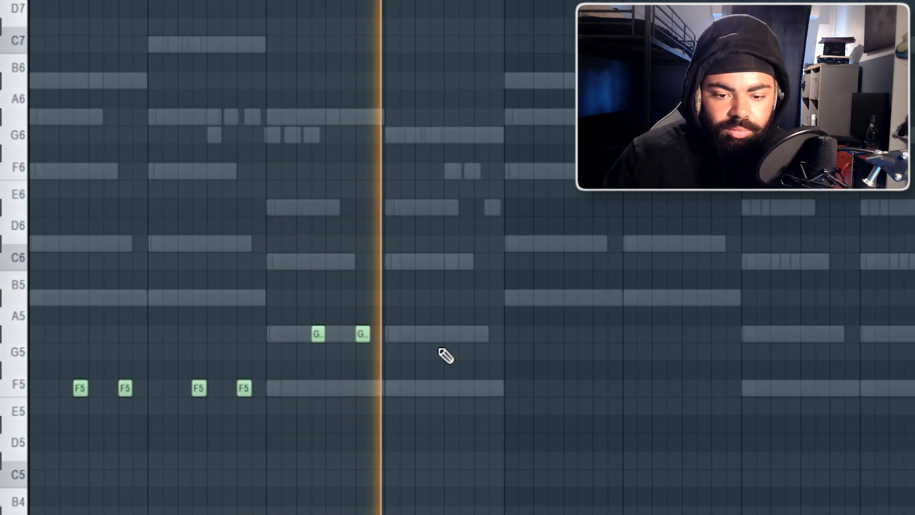
left_click(436, 334)
left_click(482, 334)
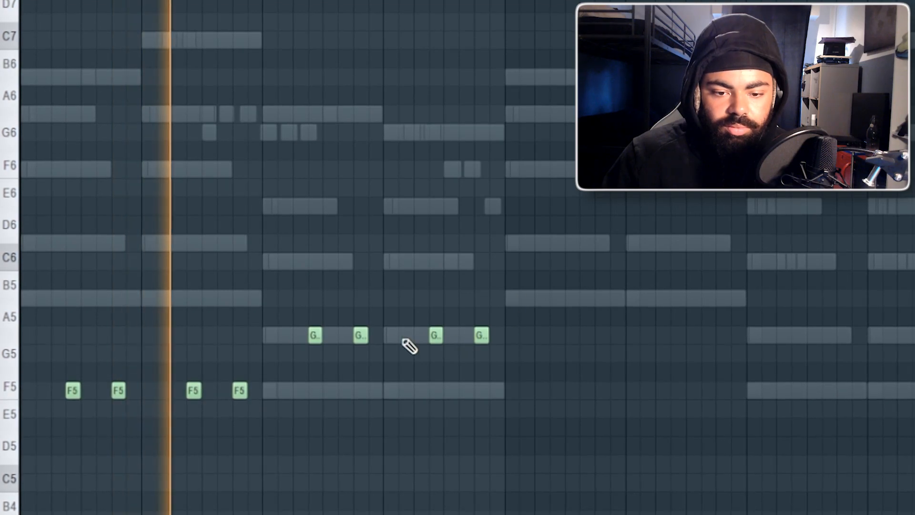
left_click_drag(314, 329, 313, 298)
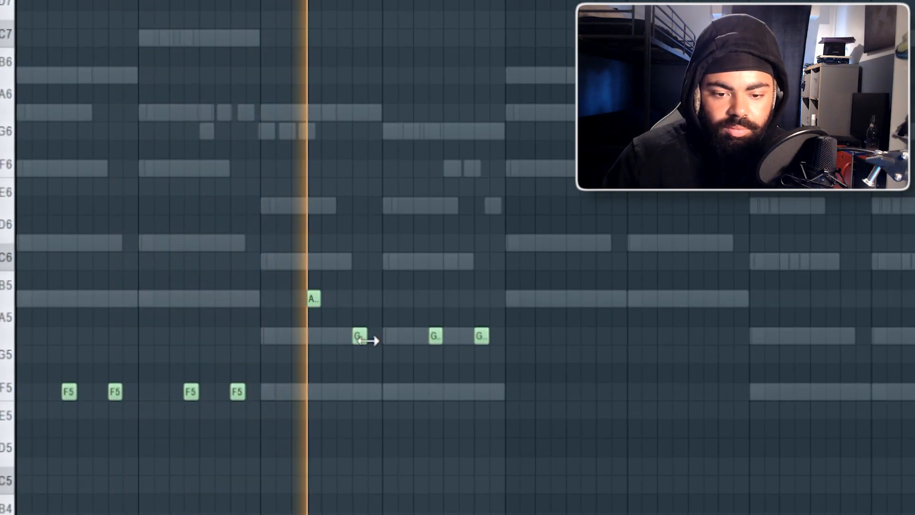
left_click_drag(439, 335, 435, 299)
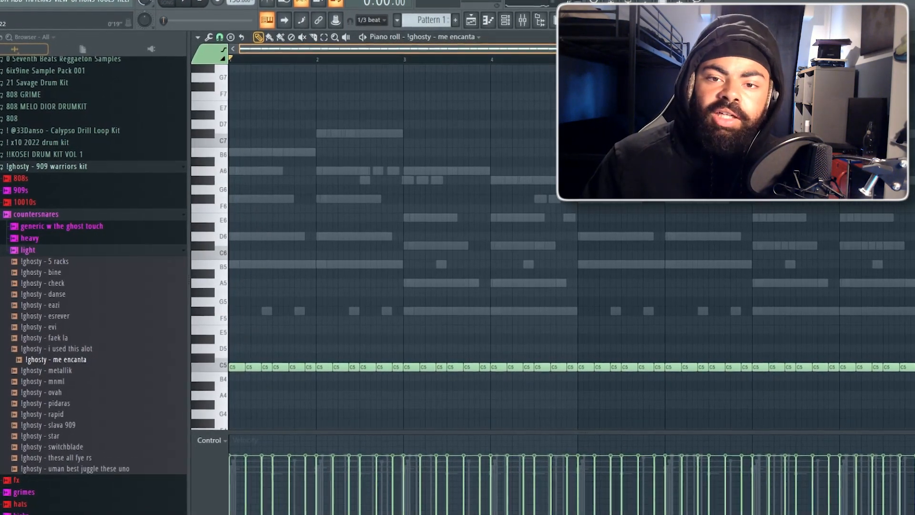
Delete the last three C5 notes in each of bars 1, 2 and 3 of the "!ghosty - me encanta" pattern.
scroll(572, 267, "down", 2)
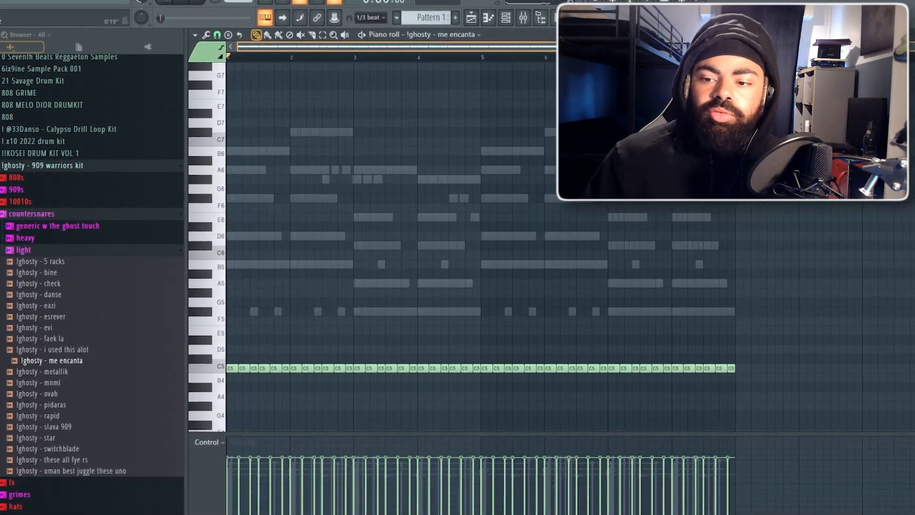
scroll(477, 267, "up", 1)
left_click_drag(268, 329, 291, 386)
left_click_drag(291, 386, 292, 384)
key("Delete")
key("space")
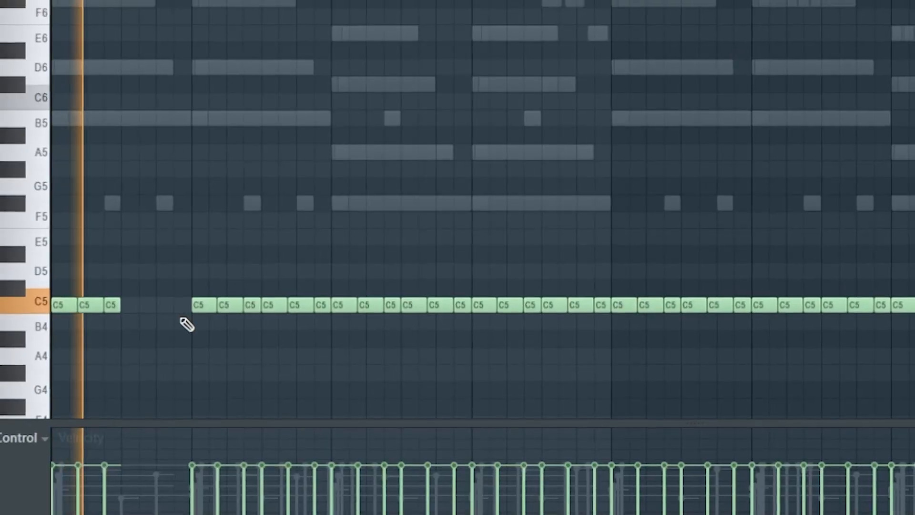
left_click_drag(275, 286, 334, 356)
key("Delete")
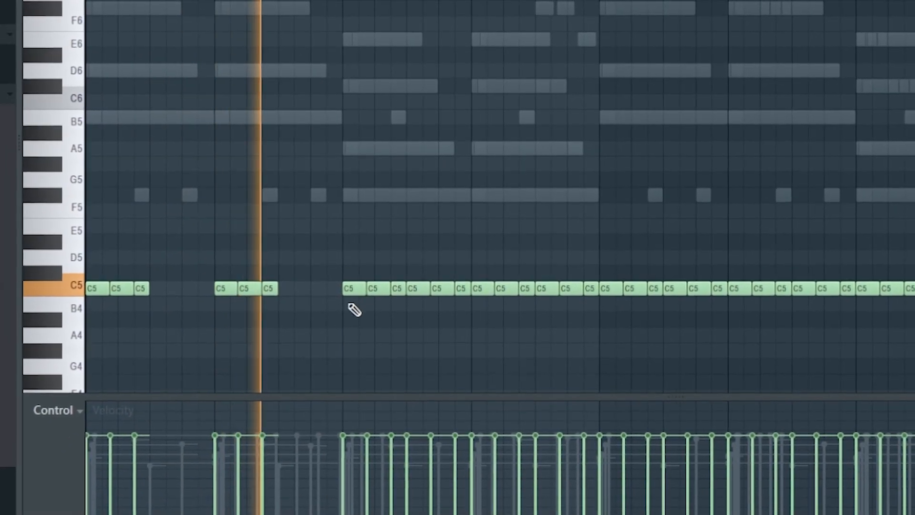
left_click_drag(405, 279, 468, 316)
key("Delete")
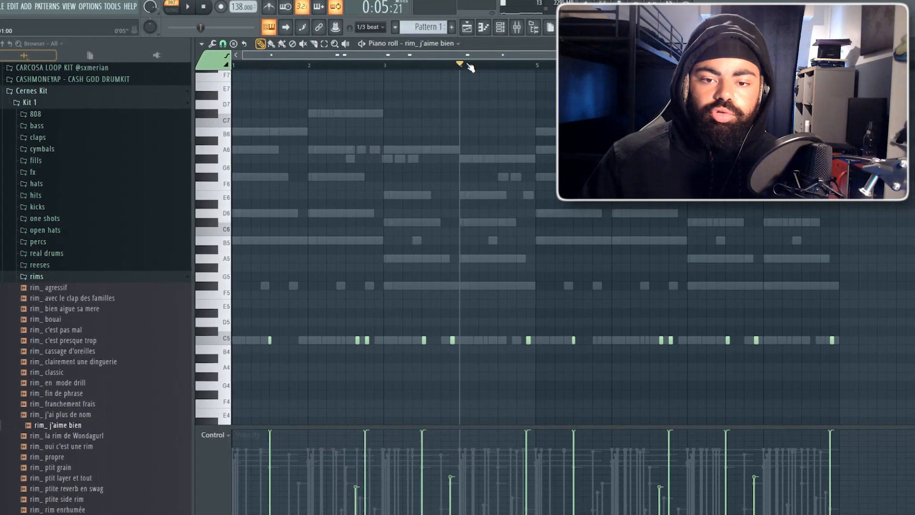
Play the pattern from the start of bar 1 to check the "rim_ j'aime bien" rhythm.
left_click_drag(471, 67, 234, 66)
key("space")
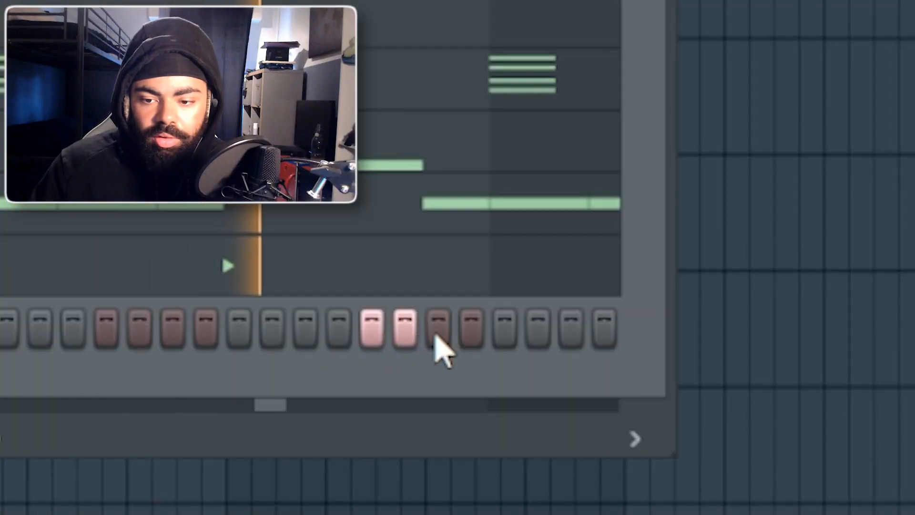
Complete the "!ghosty - these all fye rs" run on steps 13–16 and place an "openhat_ vraiment frais celui là" hit on step 5.
left_click(436, 333)
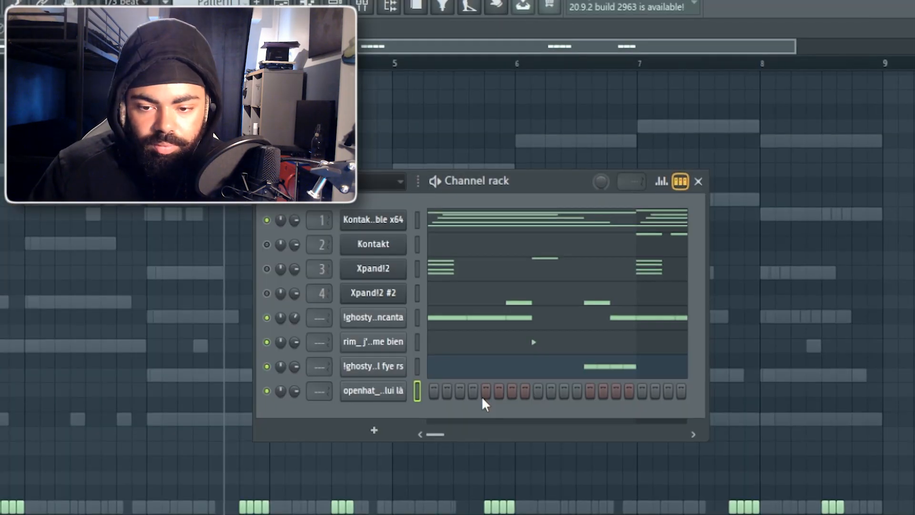
left_click(479, 391)
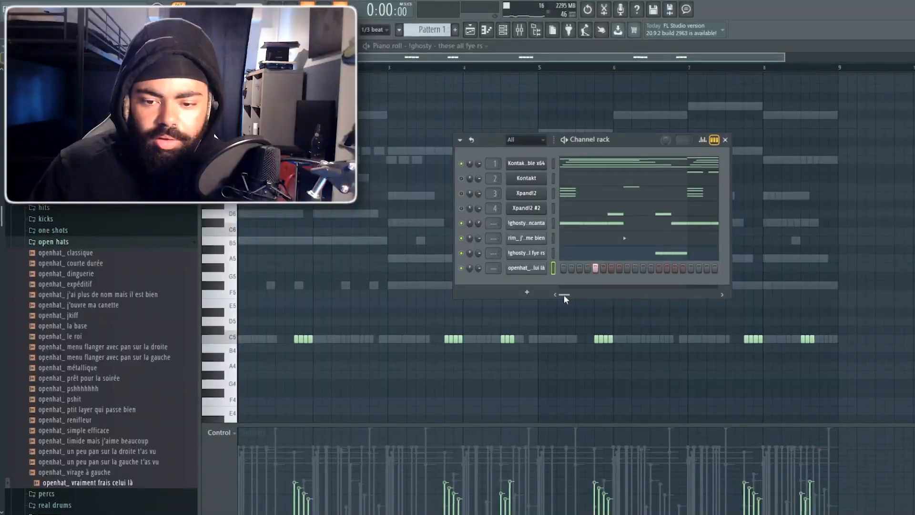
key("space")
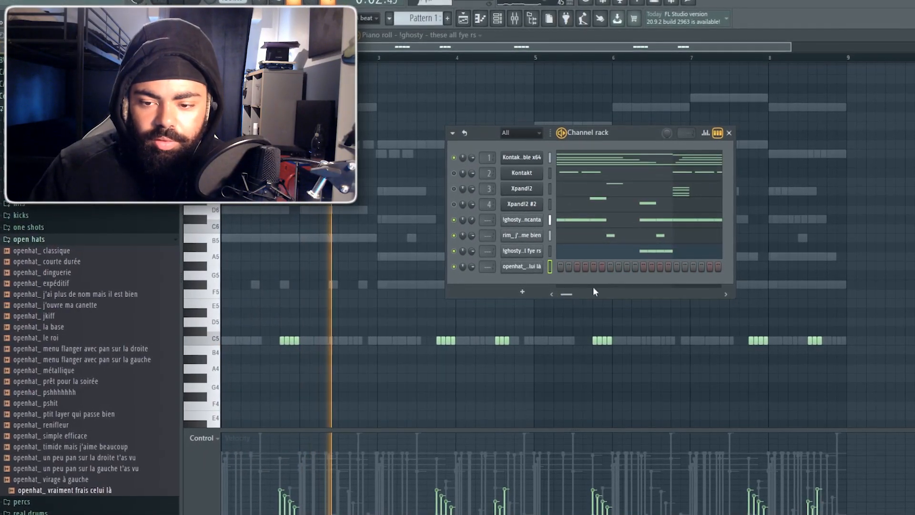
Duplicate the open hat notes of bars 1–4 into bars 5–8 of the "openhat_ vraiment frais celui là" pattern.
right_click(529, 268)
left_click(555, 269)
left_click_drag(533, 48, 200, 46)
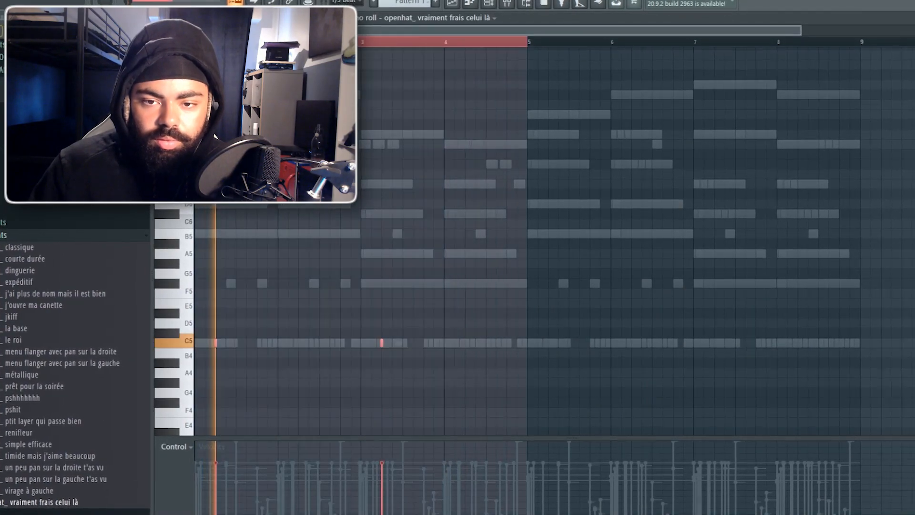
left_click_drag(528, 40, 863, 40)
left_click(408, 38)
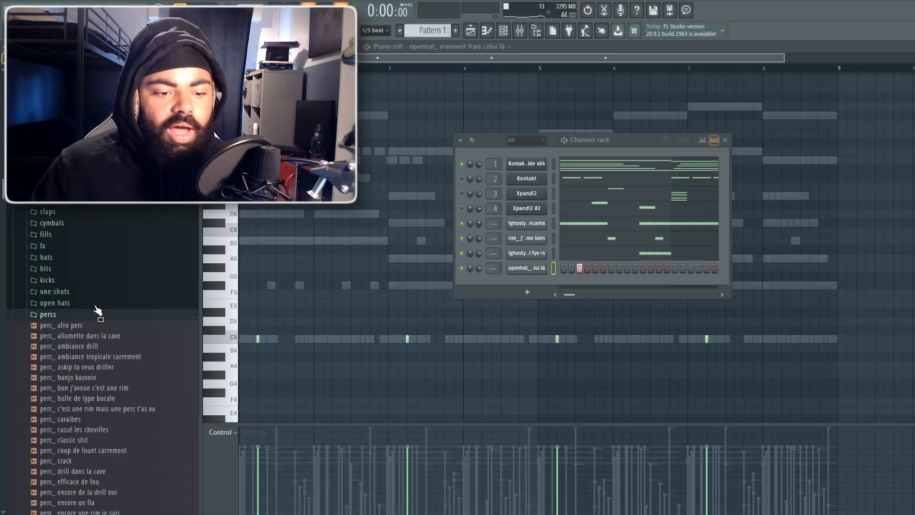
Add the SHOTTA sample from the 808 MELO DIOR DRUMKIT FX folder as a channel with hits on steps 1 and 9.
left_click(86, 313)
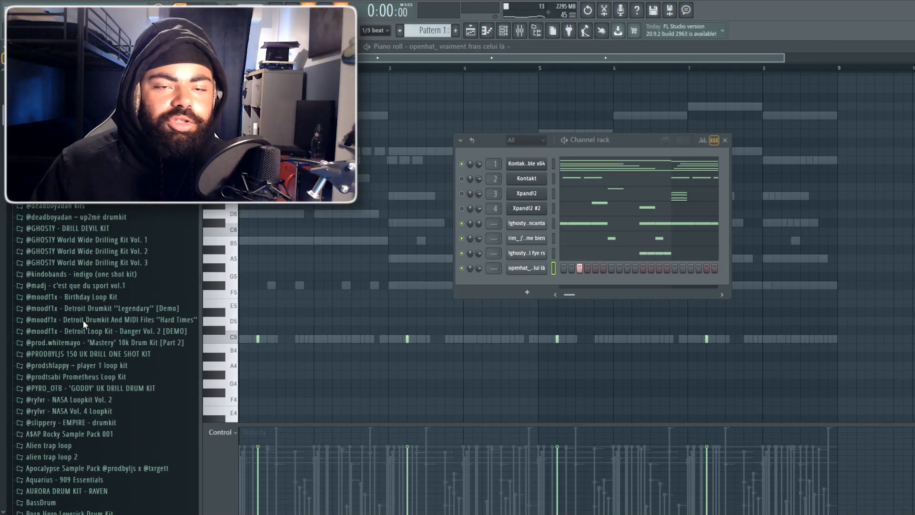
scroll(82, 323, "up", 5)
left_click(64, 282)
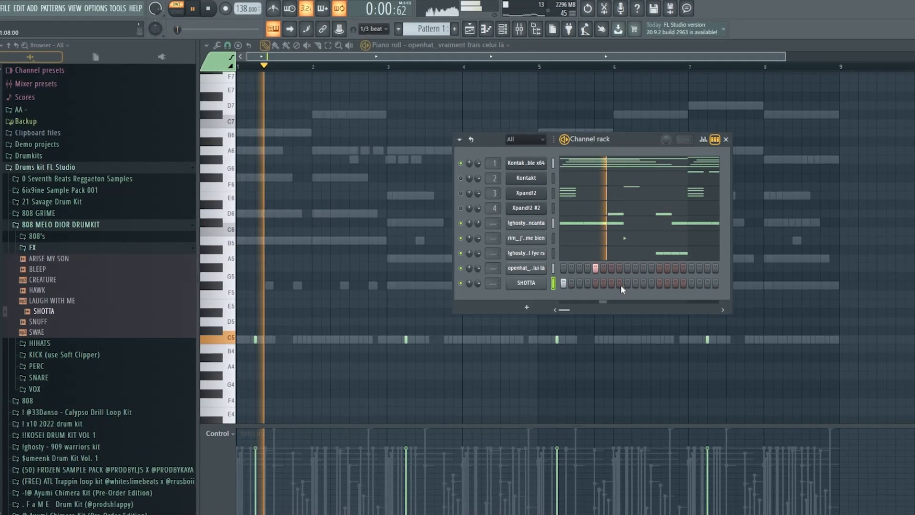
left_click(625, 284)
key("space")
key("space")
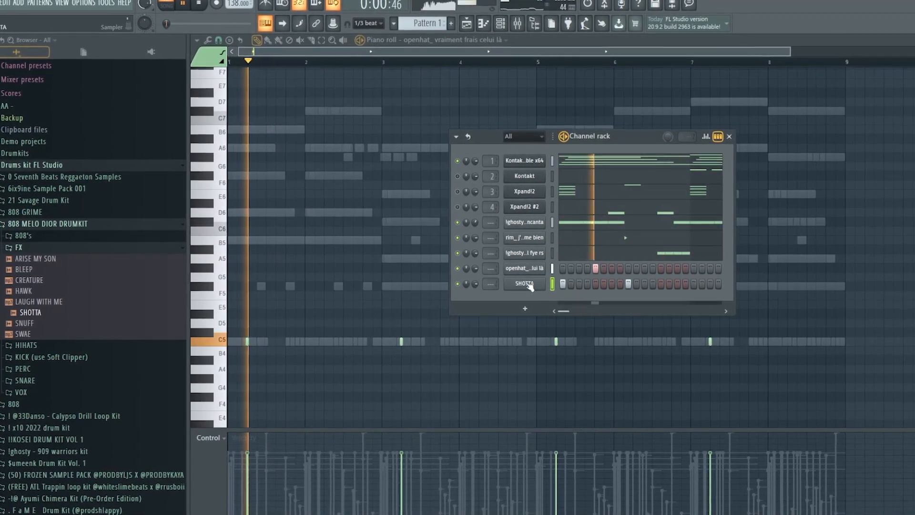
Lower the velocity of the second SHOTTA hit in bar 1 and add a C5 note at the start of bar 2.
right_click(528, 284)
left_click(541, 292)
key("space")
key("space")
left_click_drag(289, 451, 300, 511)
key("space")
key("space")
left_click(301, 344)
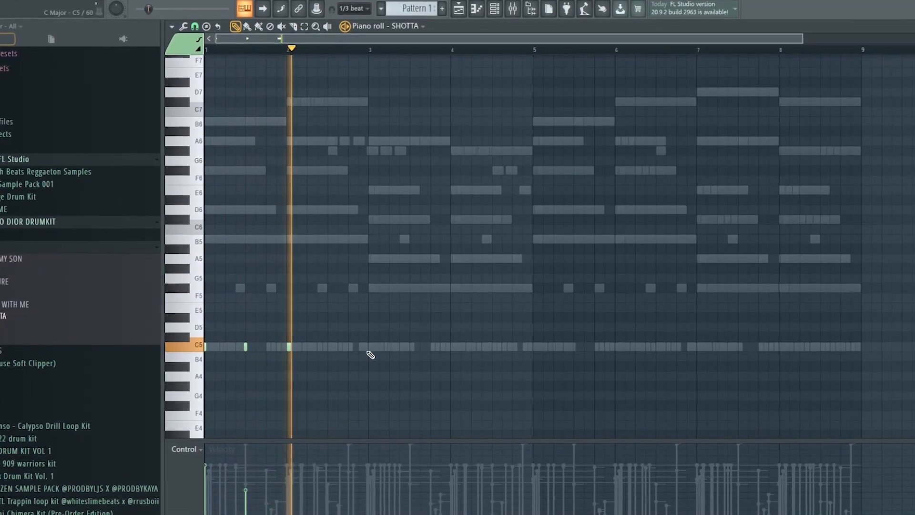
key("space")
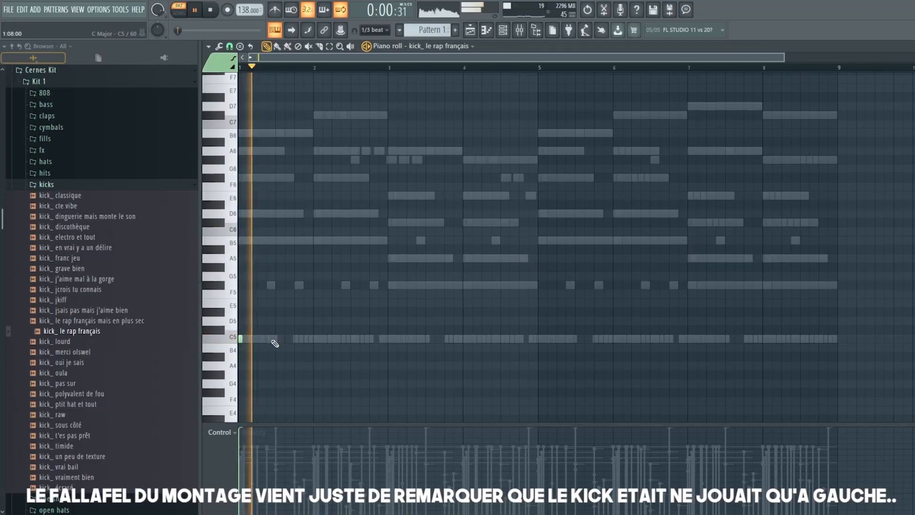
Build the "kick_ le rap français" pattern with C5 notes from bar 1 onward, ending with two hits in bar 8.
left_click(270, 338)
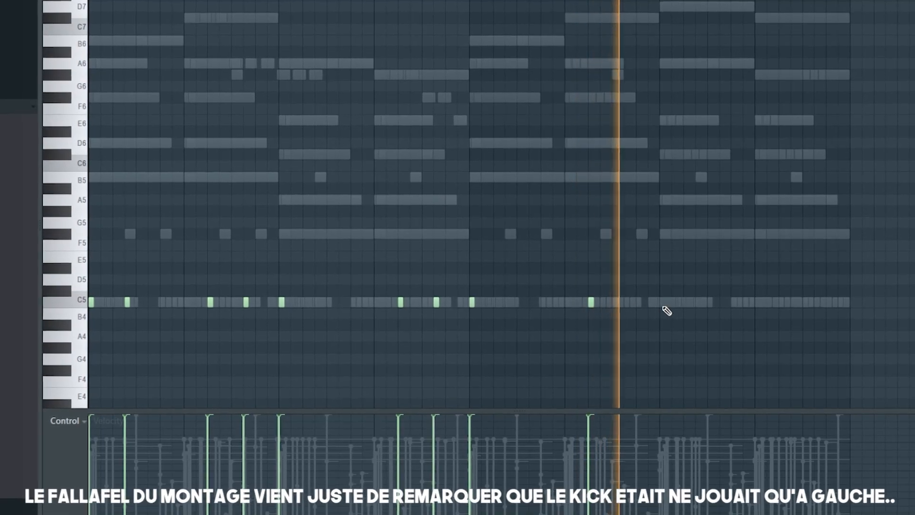
left_click(806, 298)
left_click(830, 297)
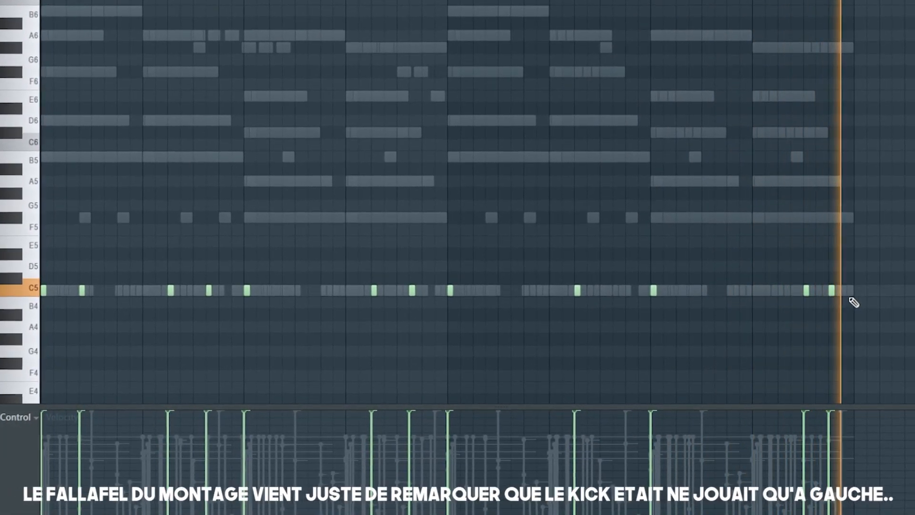